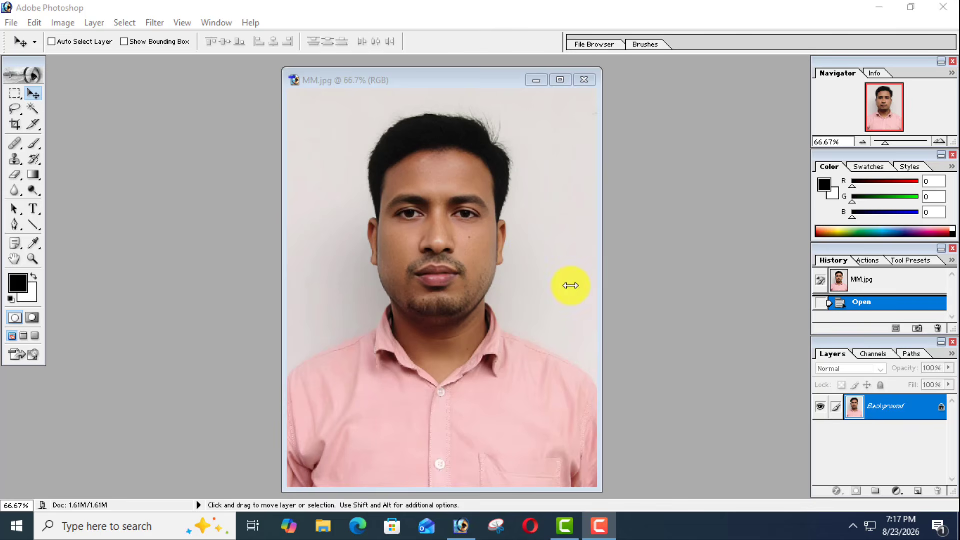
{"action": "left_click", "coordinate": [341, 117]}
{"action": "left_click", "coordinate": [60, 178]}
{"action": "double_click", "coordinate": [126, 179]}
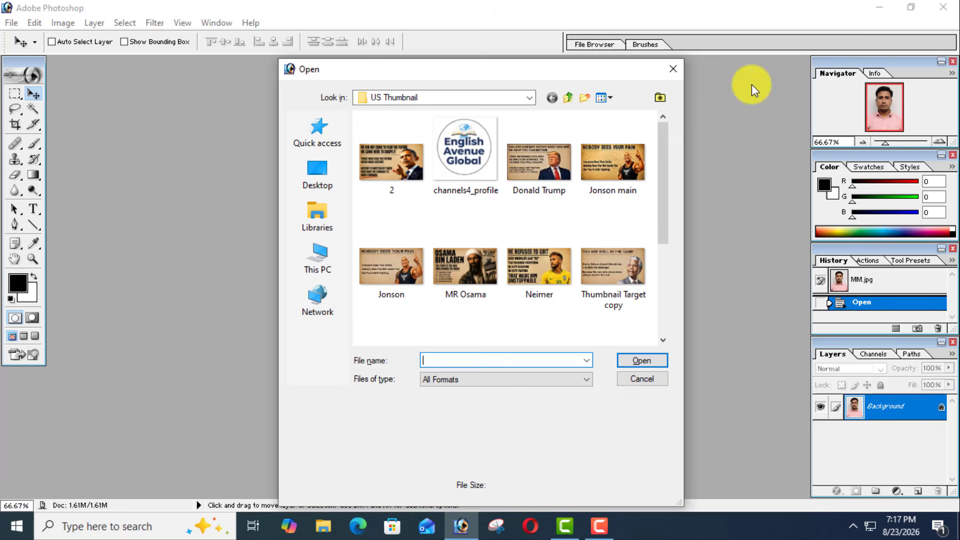
{"action": "left_click", "coordinate": [673, 72]}
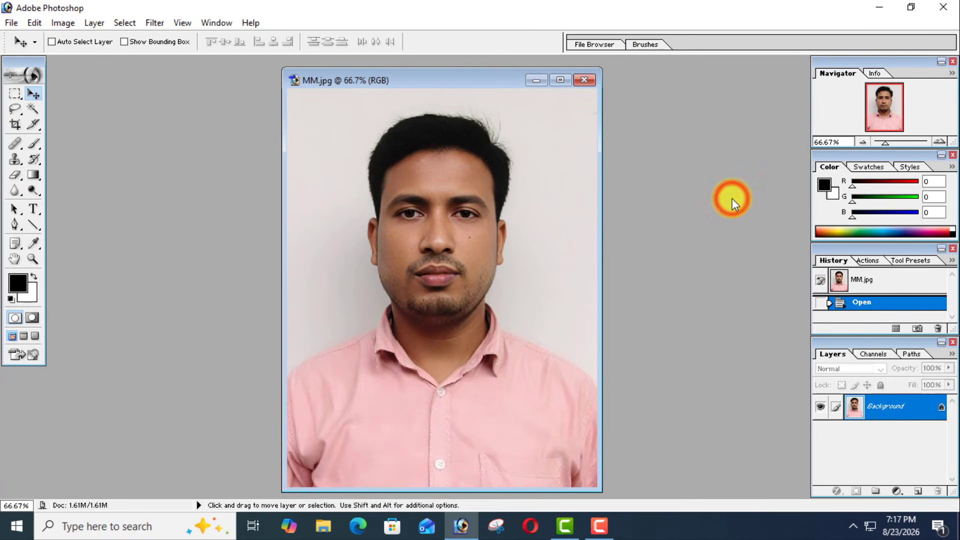
- Create a new document with the A4 preset, 210 x 297 mm at 300 pixels/inch, in RGB Color with white contents
{"action": "key", "text": "ctrl+n"}
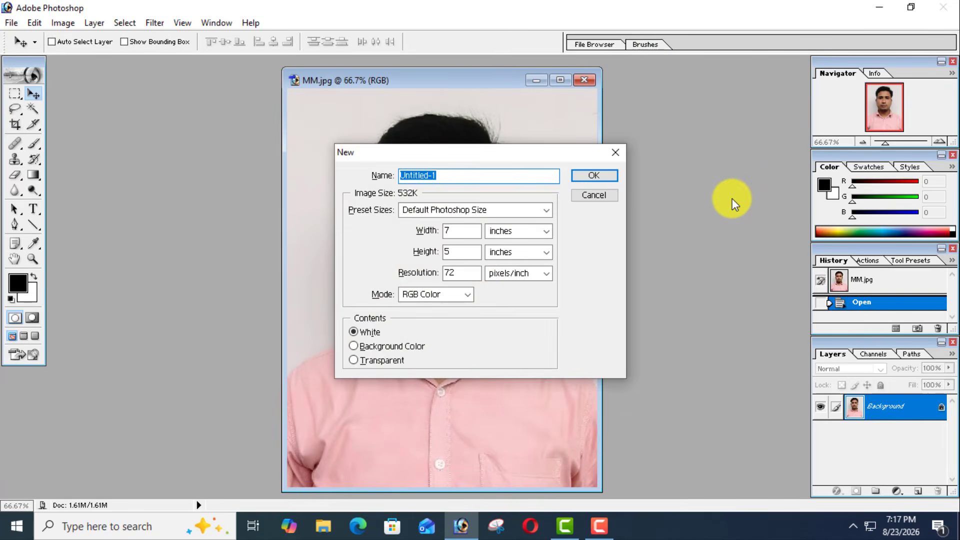
{"action": "left_click", "coordinate": [511, 208]}
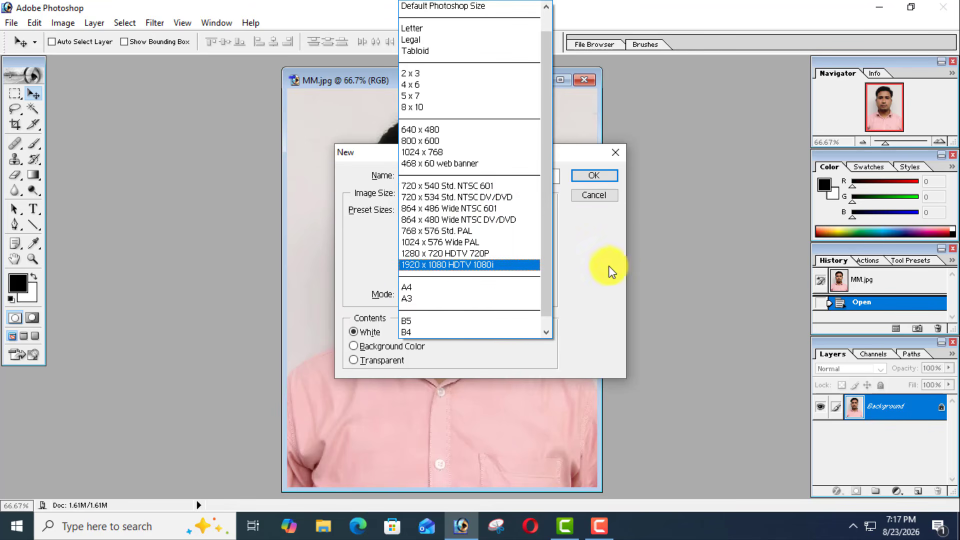
{"action": "left_click", "coordinate": [624, 258]}
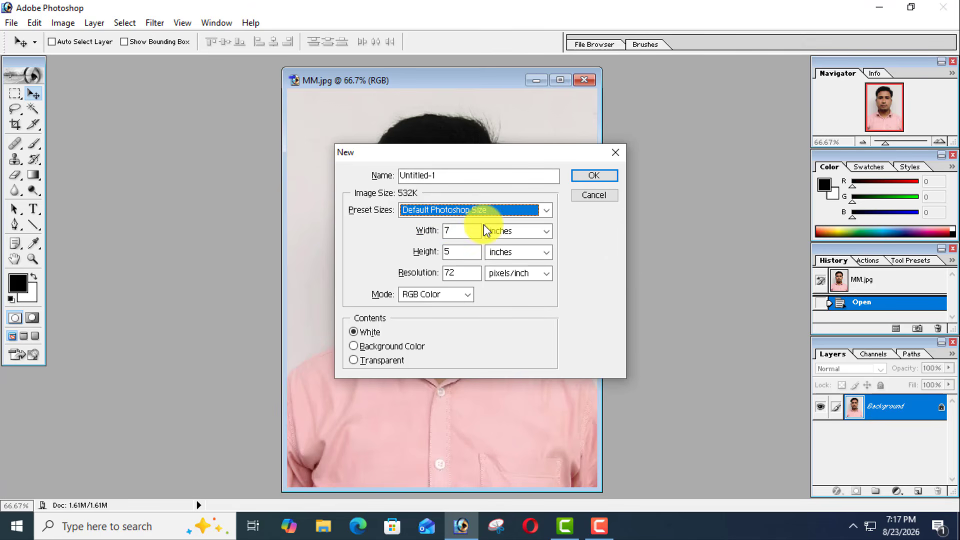
{"action": "left_click", "coordinate": [545, 210]}
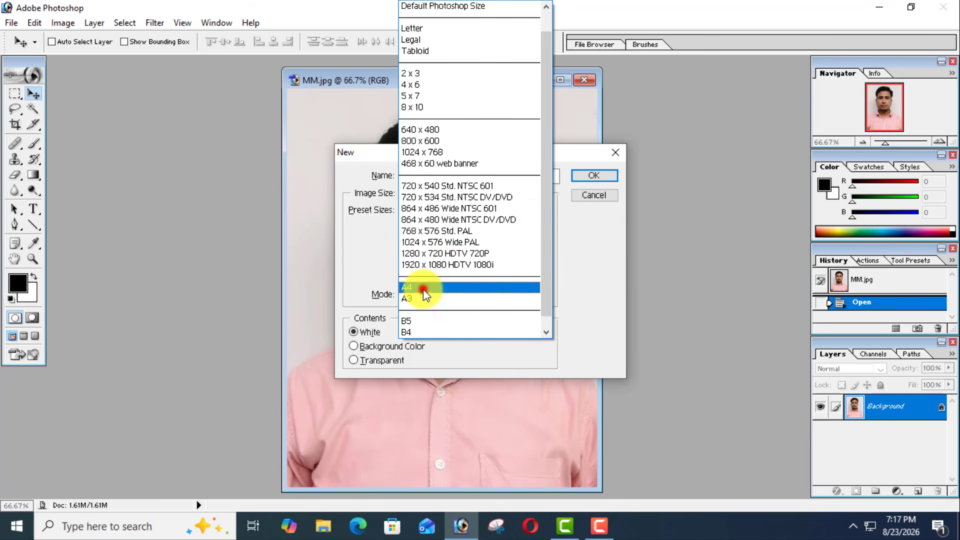
{"action": "left_click", "coordinate": [423, 289]}
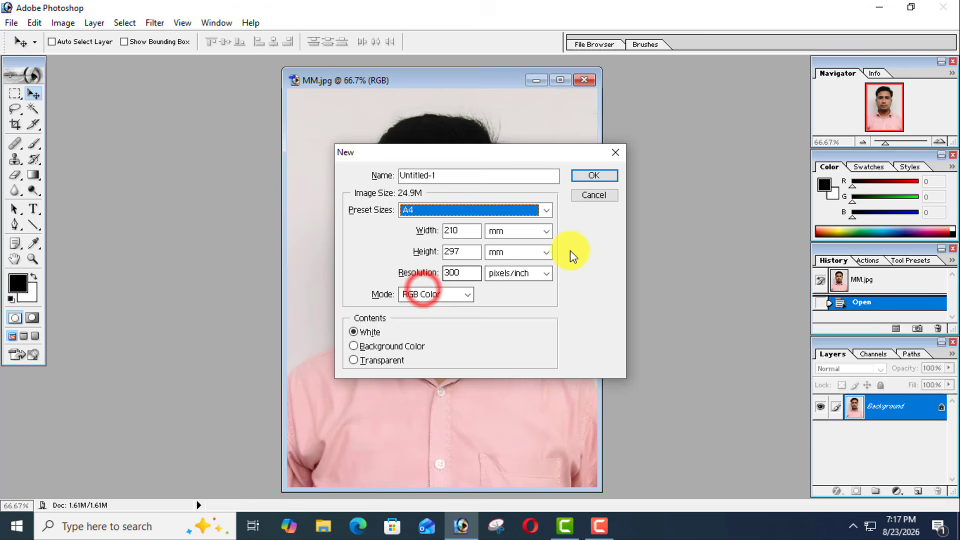
{"action": "left_click", "coordinate": [608, 178]}
- Try placing the MM.jpg photo in the upper-left area of the A4 page, and undo the placement
{"action": "left_click", "coordinate": [35, 95]}
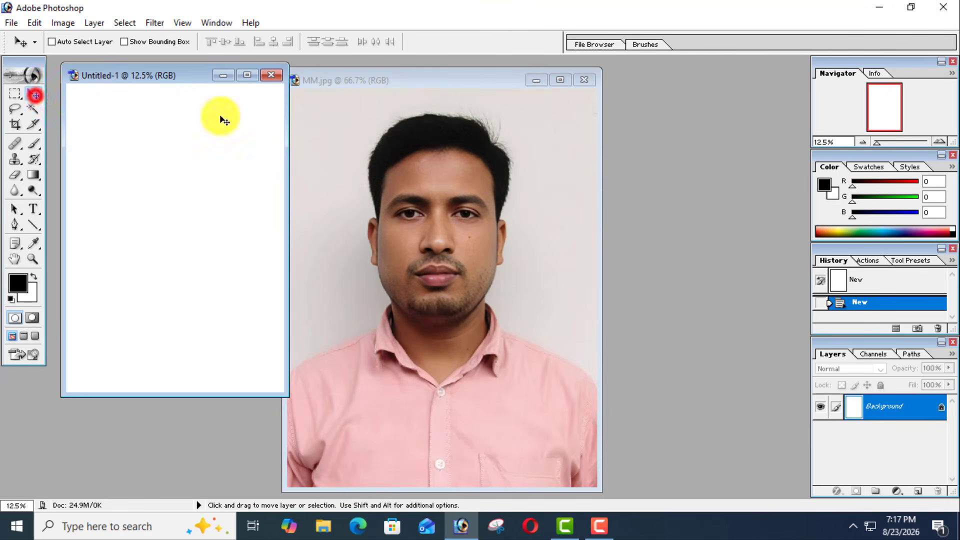
{"action": "left_click", "coordinate": [475, 81]}
{"action": "left_click_drag", "start_coordinate": [422, 79], "coordinate": [567, 70]}
{"action": "left_click_drag", "start_coordinate": [630, 191], "coordinate": [121, 144]}
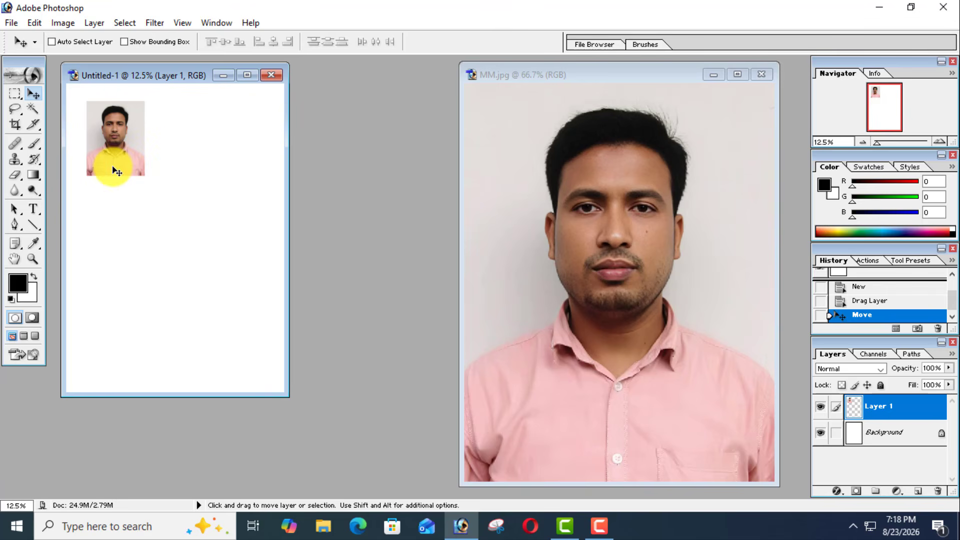
{"action": "key", "text": "ctrl+alt+z"}
{"action": "key", "text": "ctrl+alt+z"}
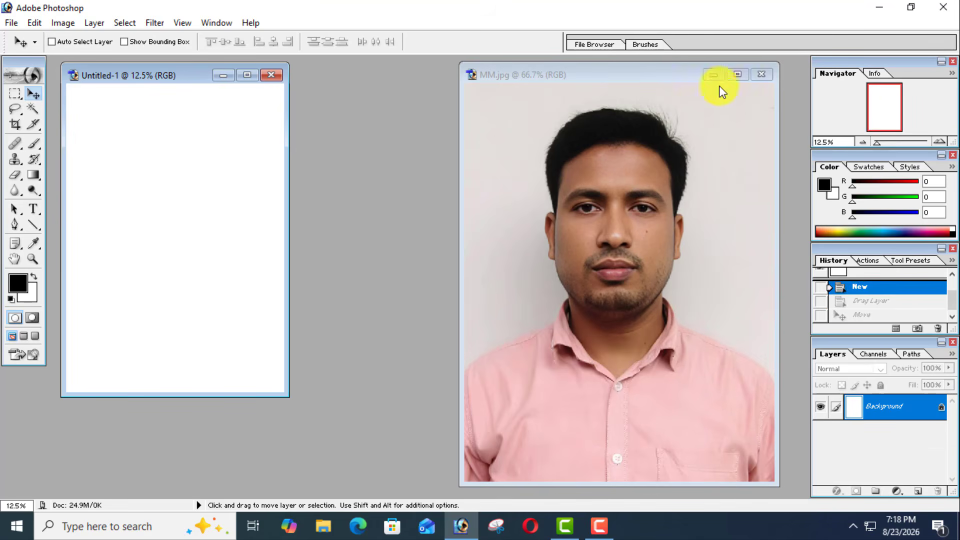
- Maximize the MM.jpg photo and select its entire canvas
{"action": "left_click", "coordinate": [742, 74]}
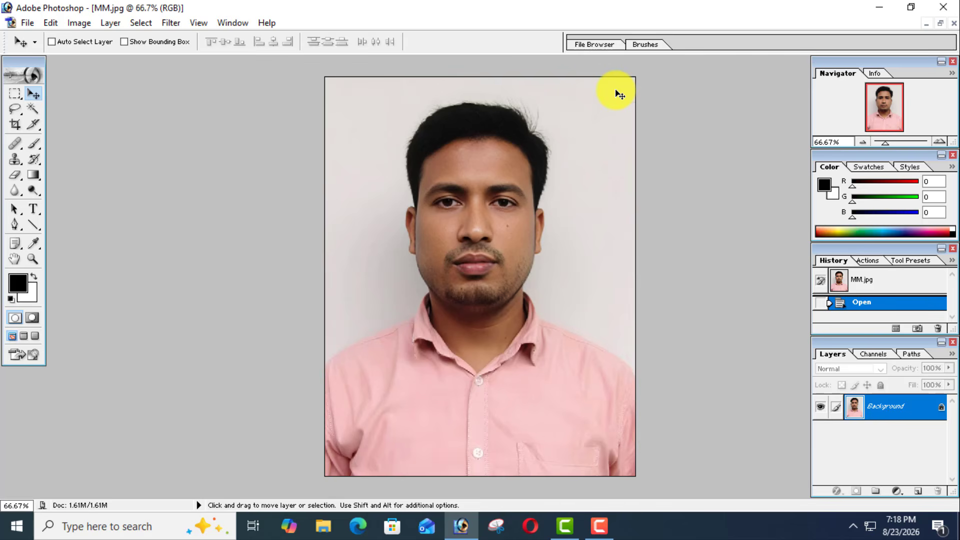
{"action": "left_click", "coordinate": [45, 24]}
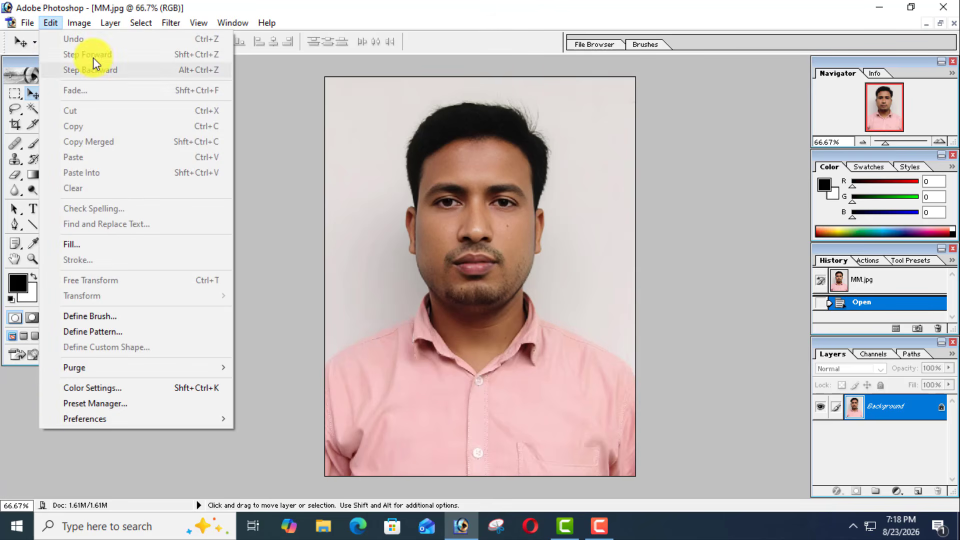
{"action": "left_click", "coordinate": [563, 162]}
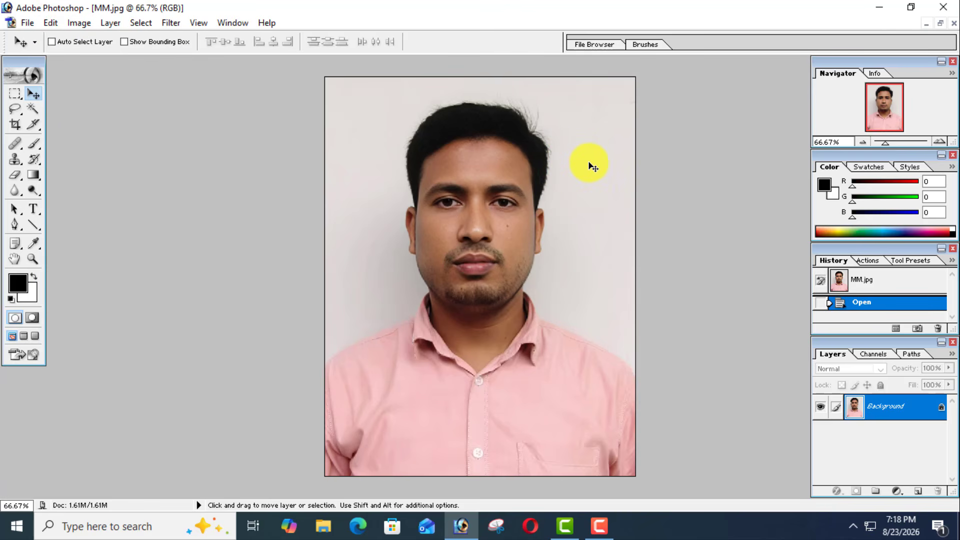
{"action": "key", "text": "ctrl+a"}
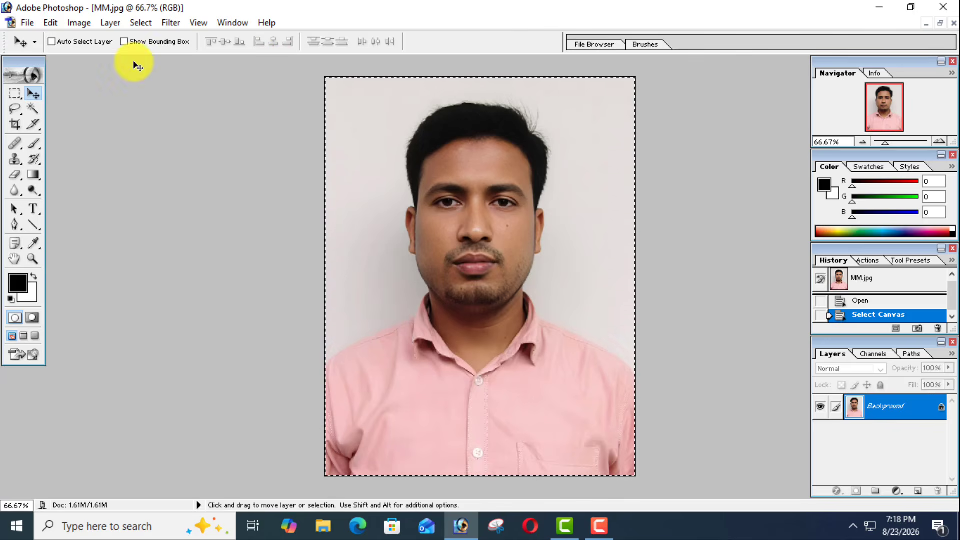
- Stroke the selection around the photo with a 5 px centered border in near-black colour 010000
{"action": "left_click", "coordinate": [49, 23]}
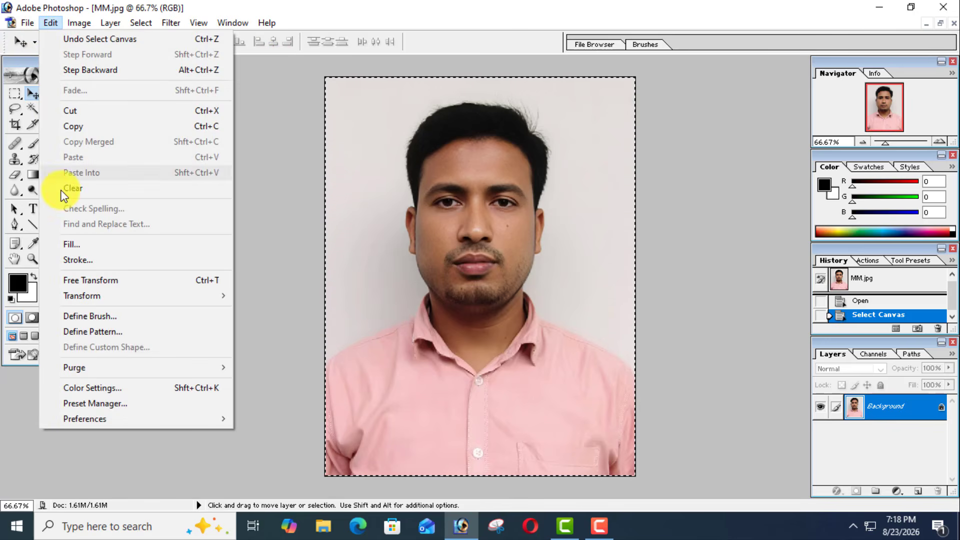
{"action": "left_click", "coordinate": [69, 260]}
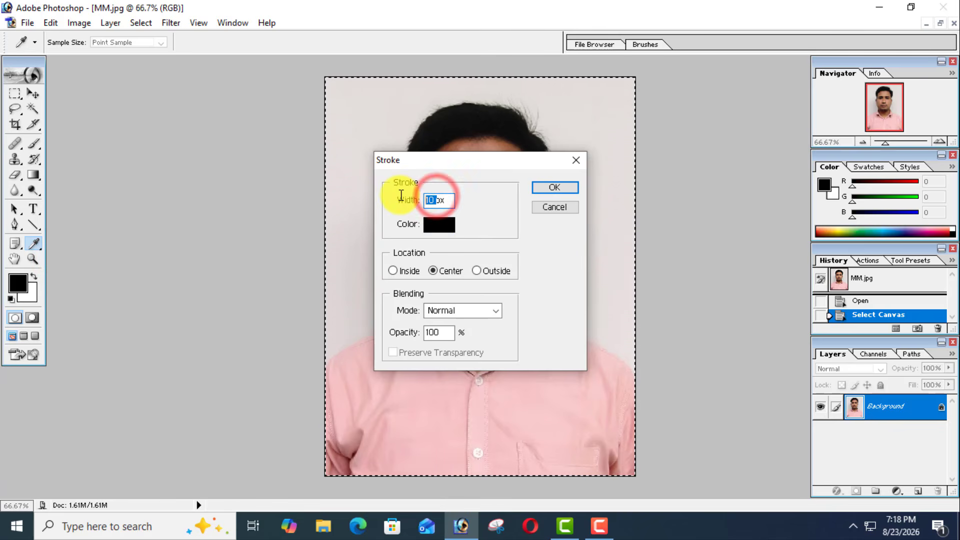
{"action": "type", "text": "5"}
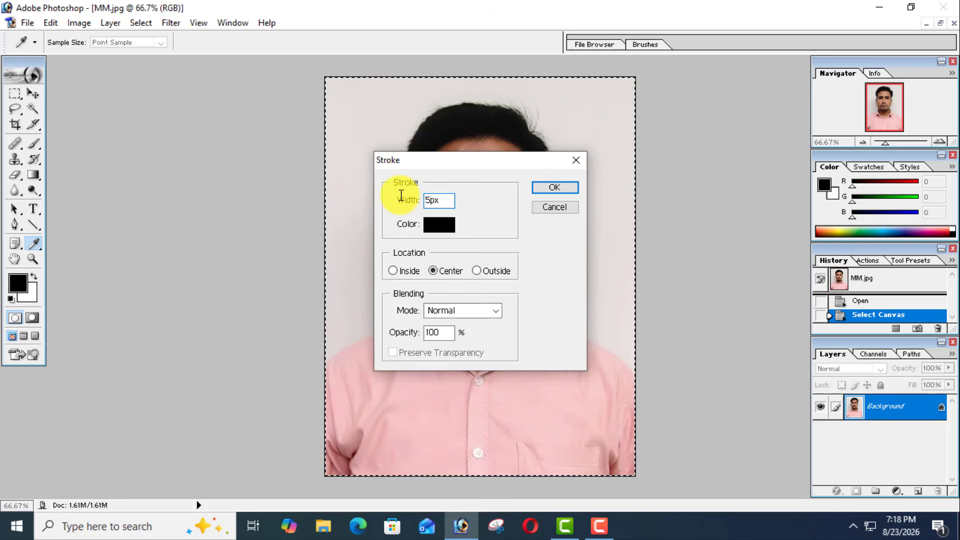
{"action": "left_click", "coordinate": [430, 225]}
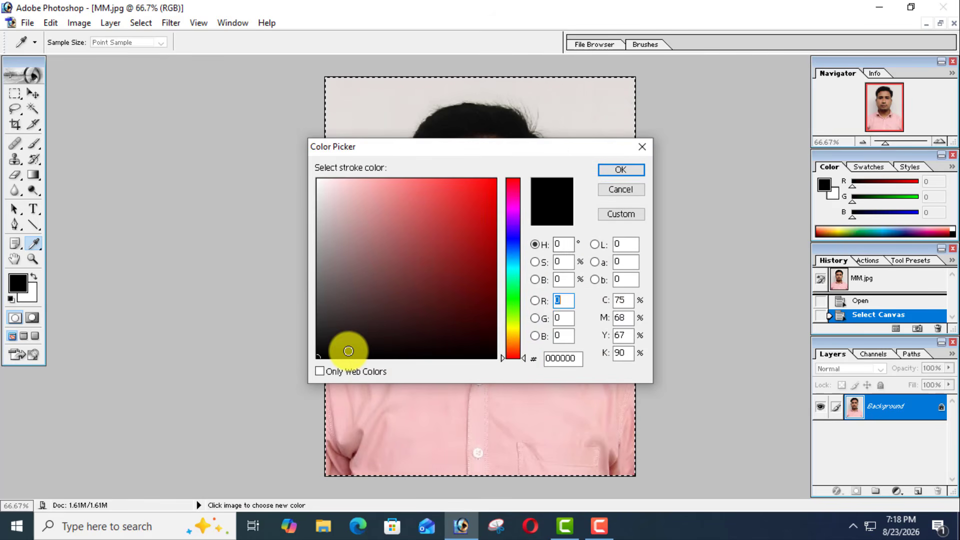
{"action": "left_click", "coordinate": [481, 356]}
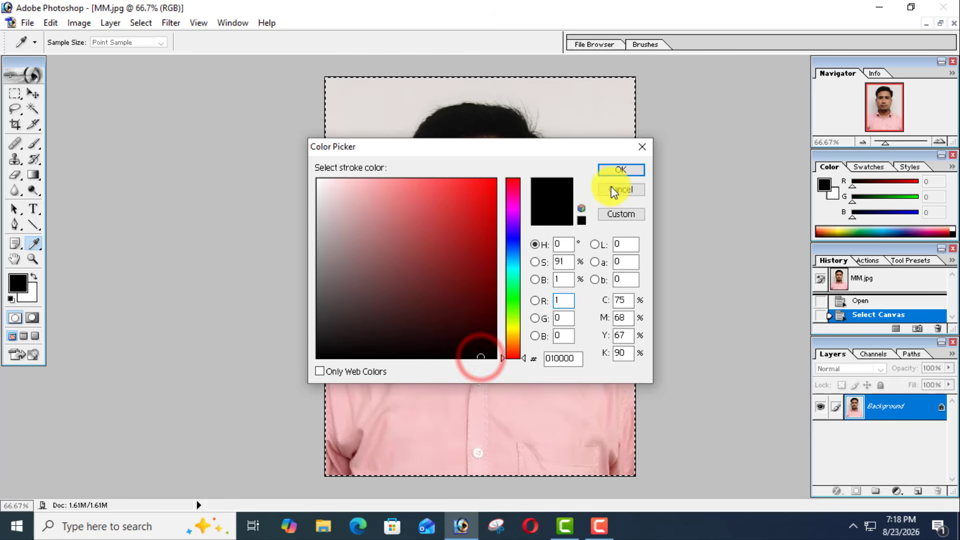
{"action": "left_click", "coordinate": [636, 170]}
{"action": "left_click", "coordinate": [569, 188]}
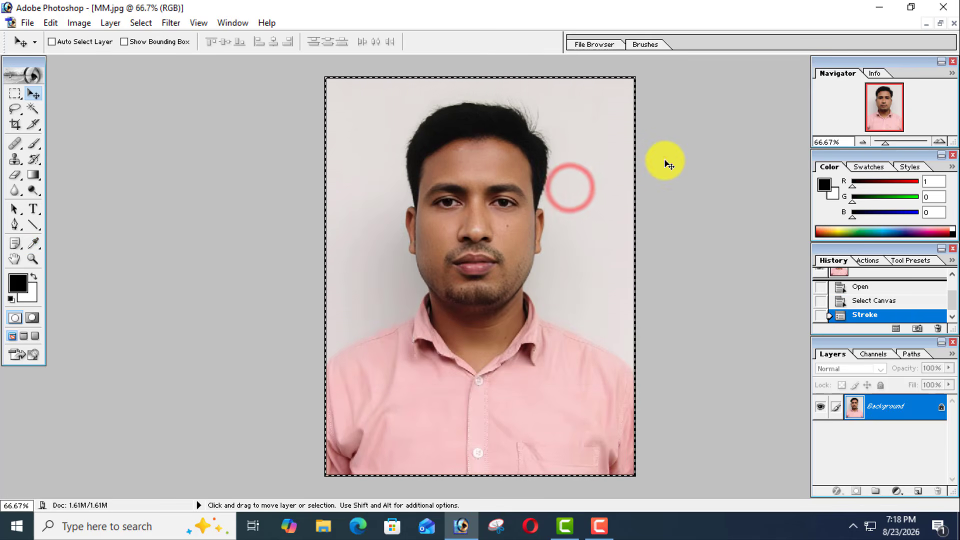
{"action": "left_click", "coordinate": [664, 161]}
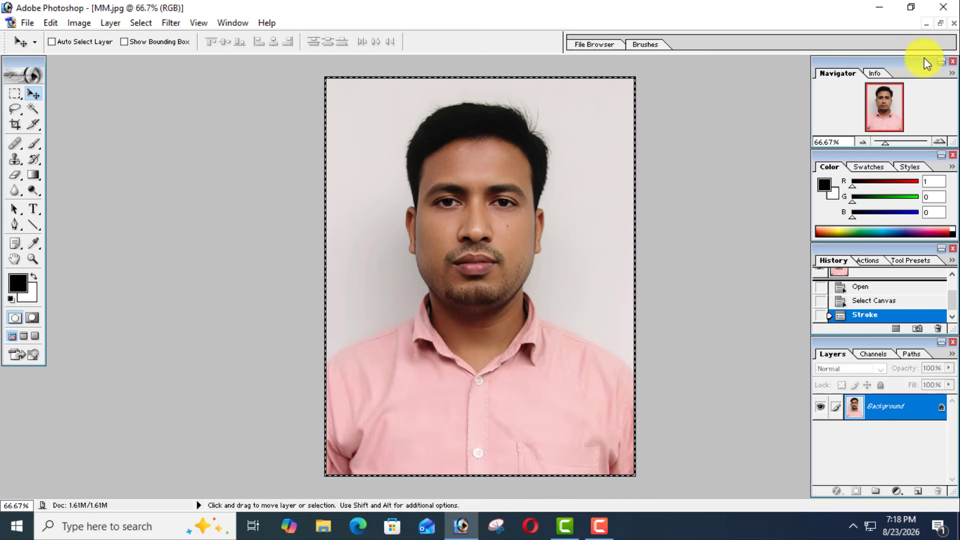
- Duplicate the bordered photo as "MM copy" and close the original MM.jpg without saving it
{"action": "left_click", "coordinate": [940, 24]}
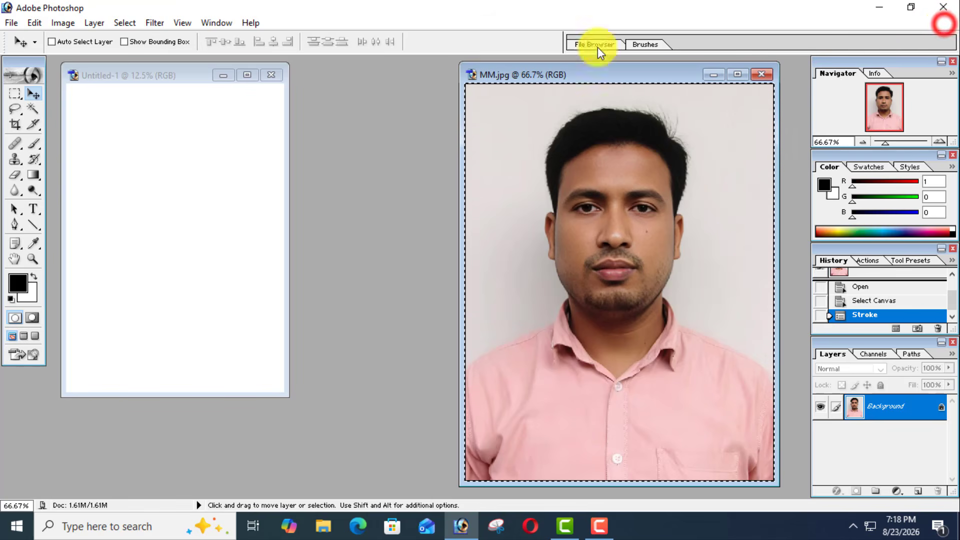
{"action": "right_click", "coordinate": [556, 74]}
{"action": "left_click", "coordinate": [572, 86]}
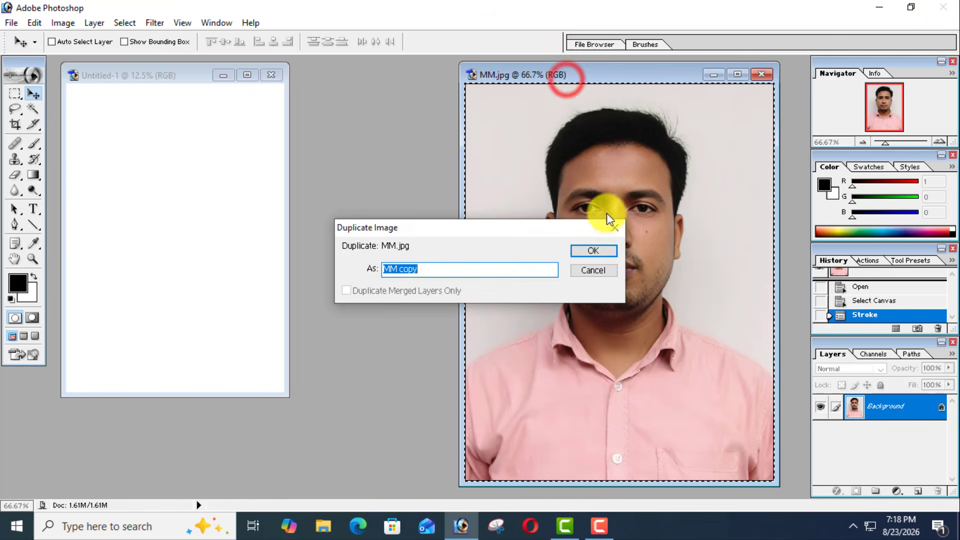
{"action": "left_click", "coordinate": [595, 251]}
{"action": "left_click", "coordinate": [761, 74]}
{"action": "left_click", "coordinate": [465, 206]}
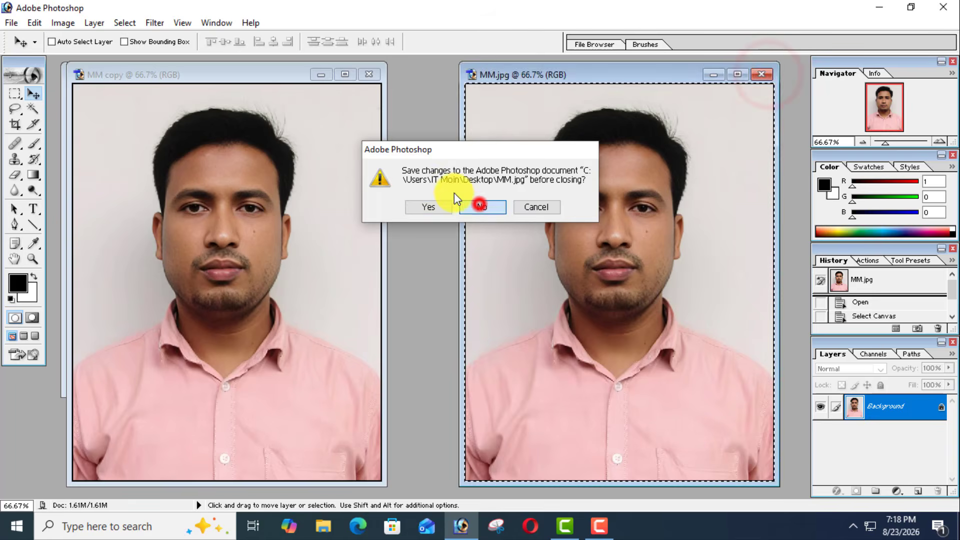
- Place the bordered photo from MM copy in the upper-left area of the blank A4 page
{"action": "left_click_drag", "start_coordinate": [259, 74], "coordinate": [627, 67]}
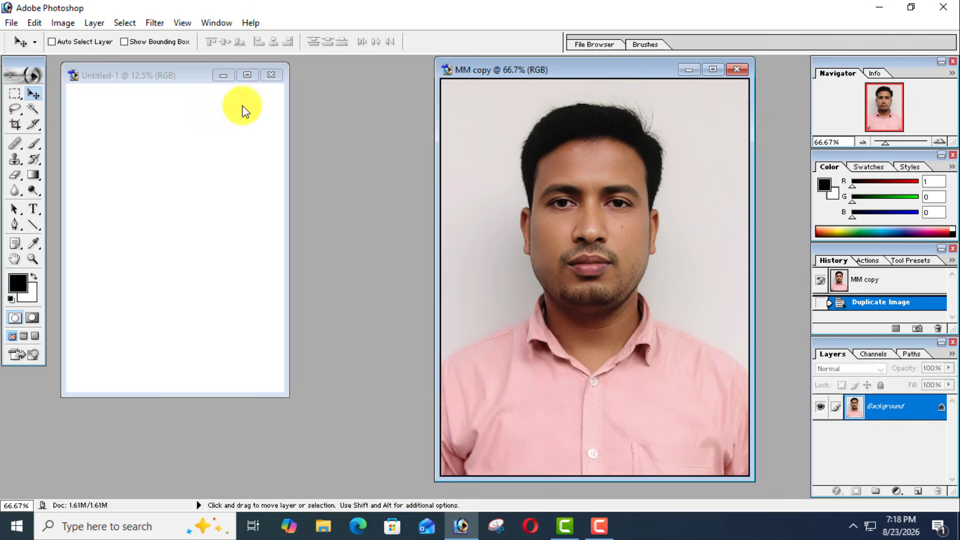
{"action": "left_click", "coordinate": [604, 272]}
{"action": "left_click_drag", "start_coordinate": [614, 188], "coordinate": [123, 141]}
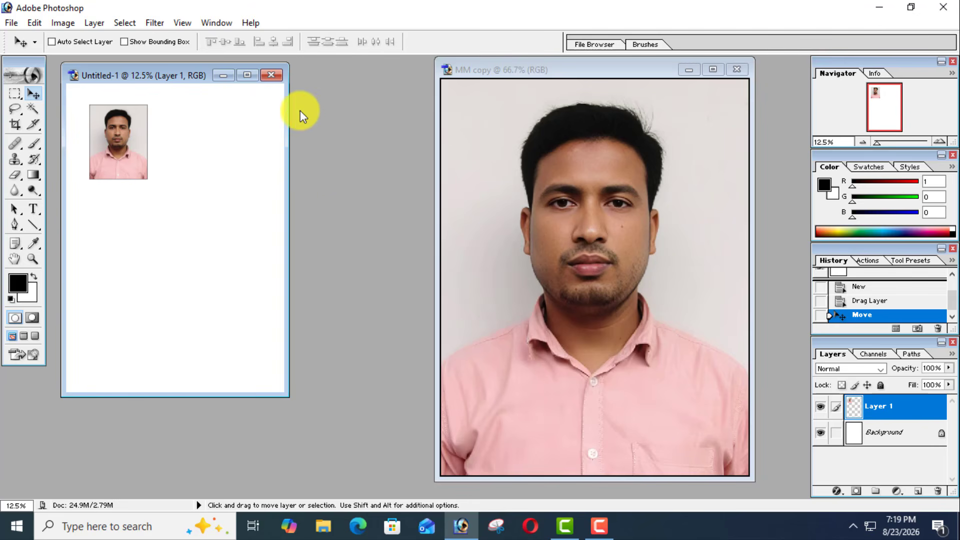
- Close the A4 document and MM copy without saving either one
{"action": "left_click", "coordinate": [270, 75]}
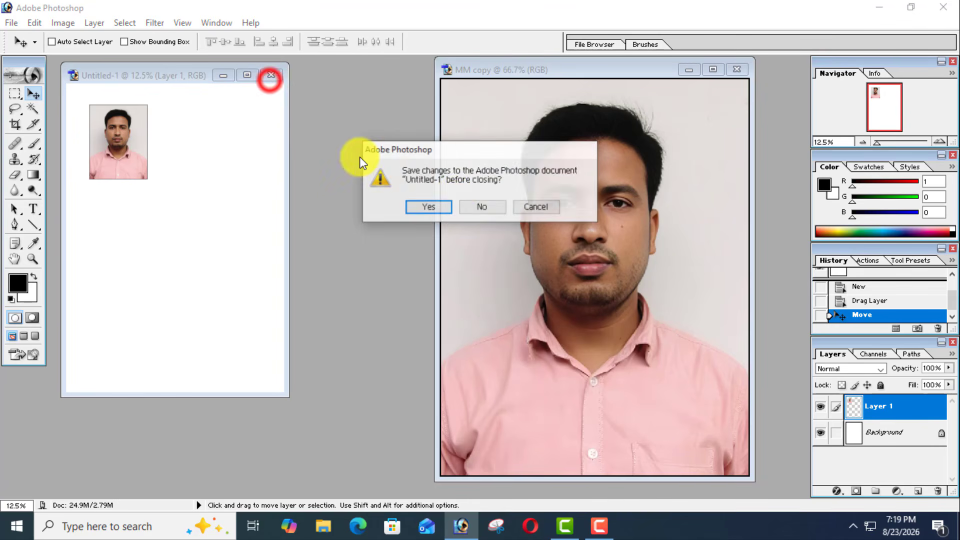
{"action": "left_click", "coordinate": [481, 207]}
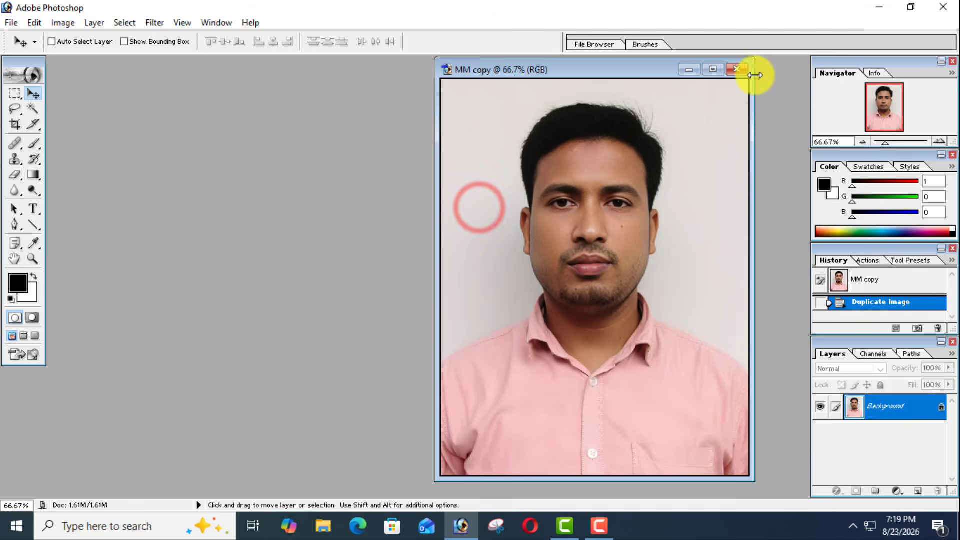
{"action": "left_click", "coordinate": [734, 70]}
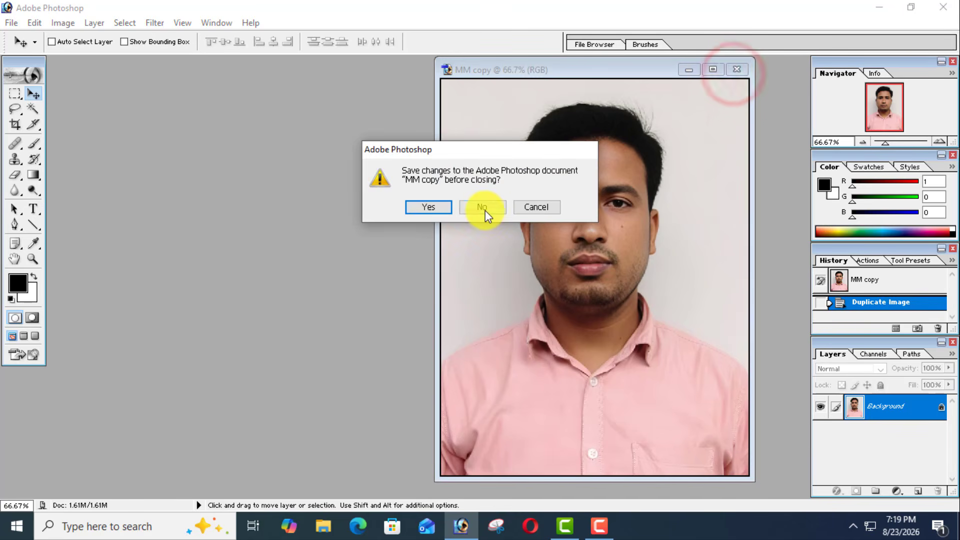
{"action": "left_click", "coordinate": [485, 210]}
- Open the "nelson new" image from the desktop in Photoshop
{"action": "left_click", "coordinate": [878, 8]}
{"action": "left_click", "coordinate": [407, 104]}
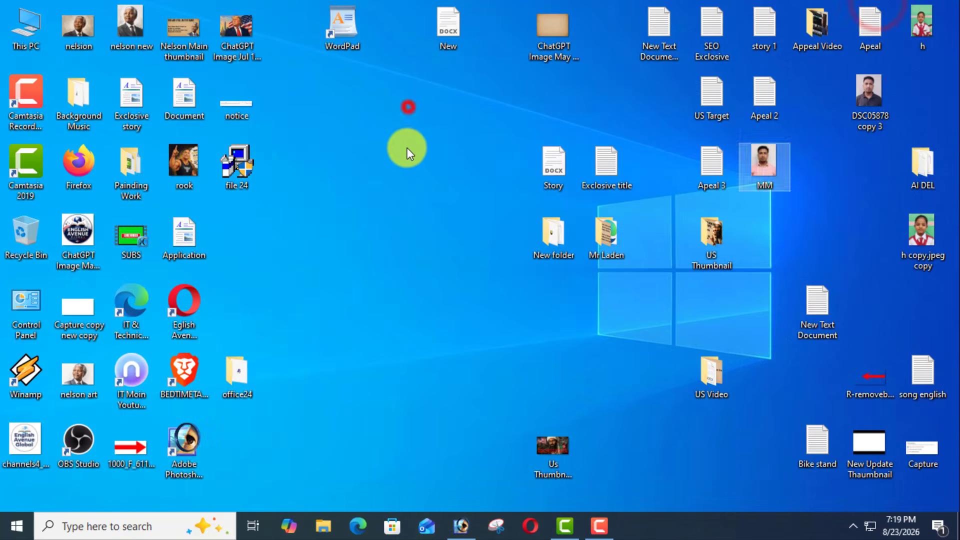
{"action": "left_click_drag", "start_coordinate": [176, 70], "coordinate": [320, 167]}
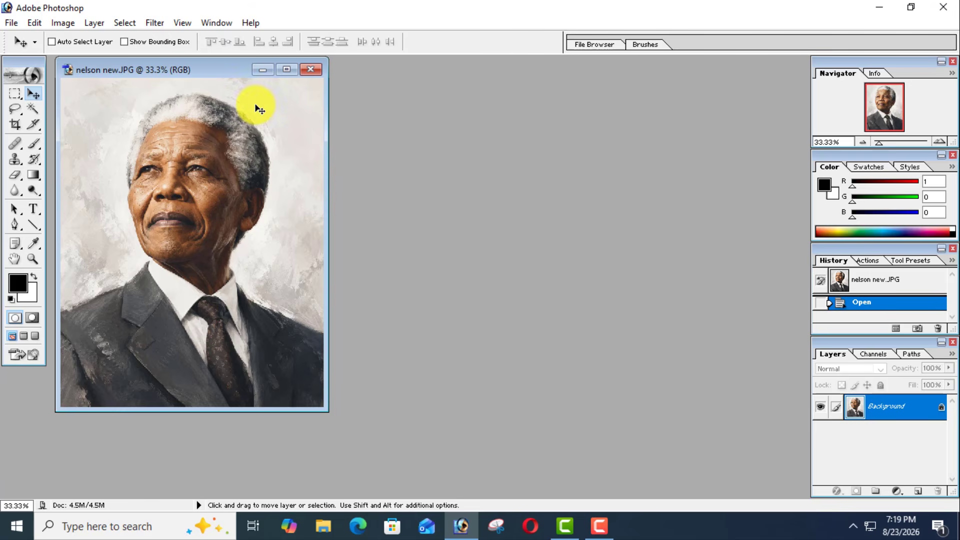
- Move the portrait's image window to the middle of the workspace
{"action": "left_click_drag", "start_coordinate": [215, 73], "coordinate": [431, 99]}
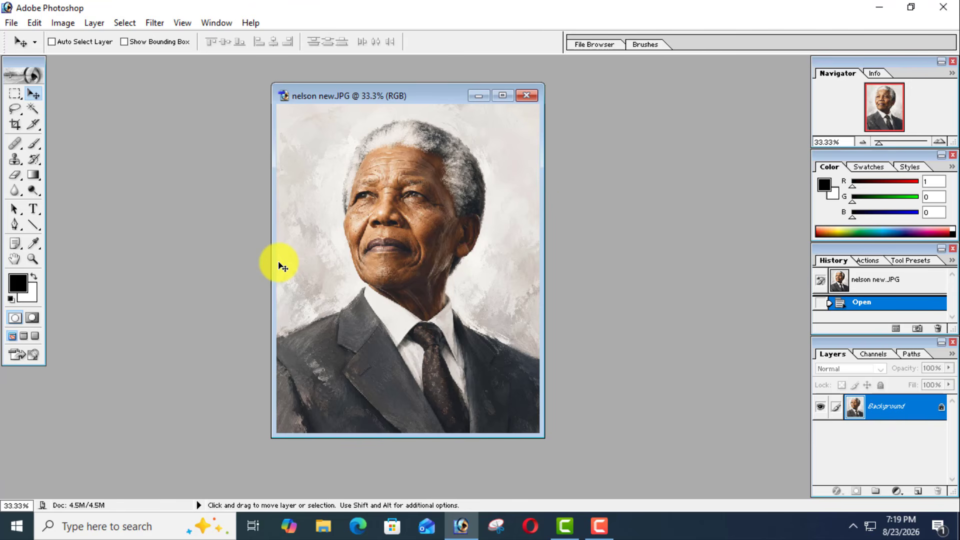
{"action": "left_click", "coordinate": [414, 99]}
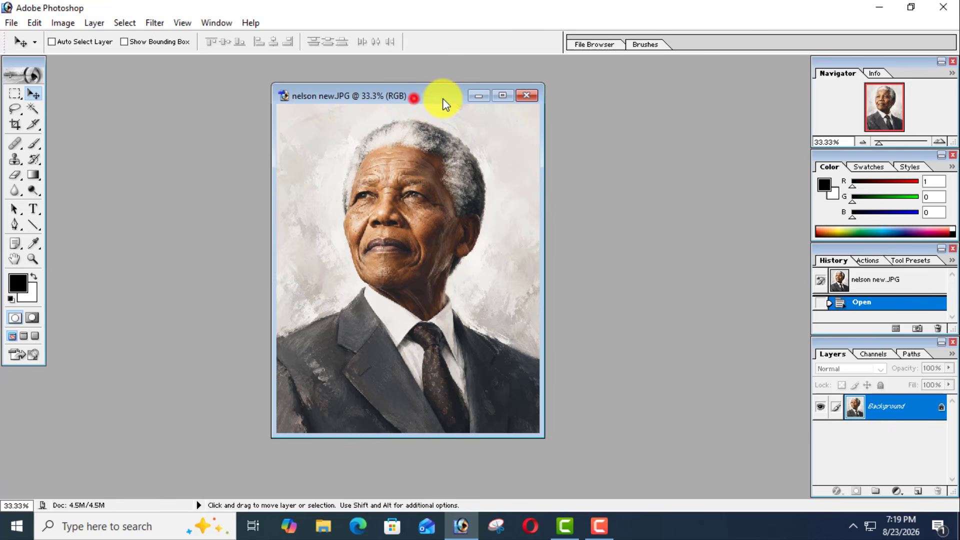
{"action": "left_click_drag", "start_coordinate": [445, 105], "coordinate": [485, 98]}
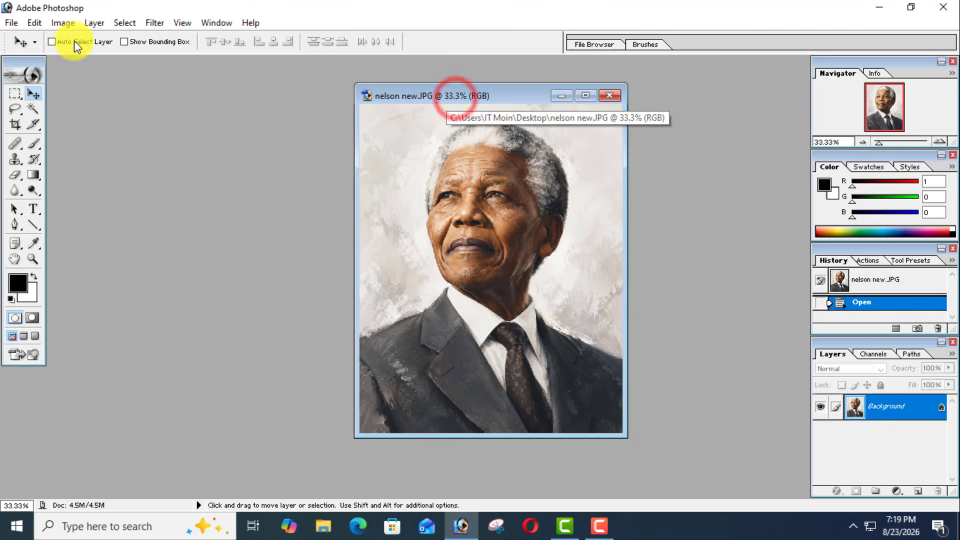
- Rotate the portrait's canvas by 180°, followed by two rotations of 90° clockwise
{"action": "left_click", "coordinate": [64, 23]}
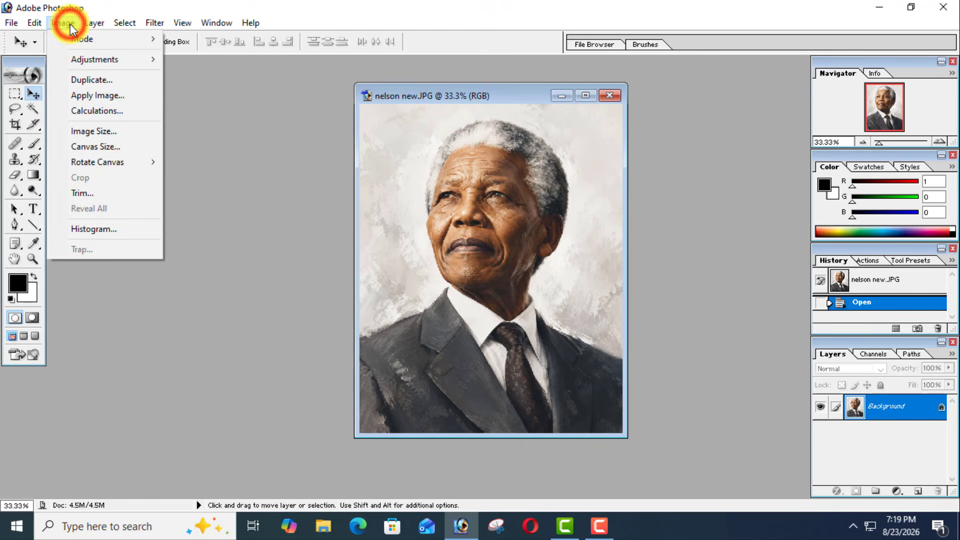
{"action": "mouse_move", "coordinate": [114, 168]}
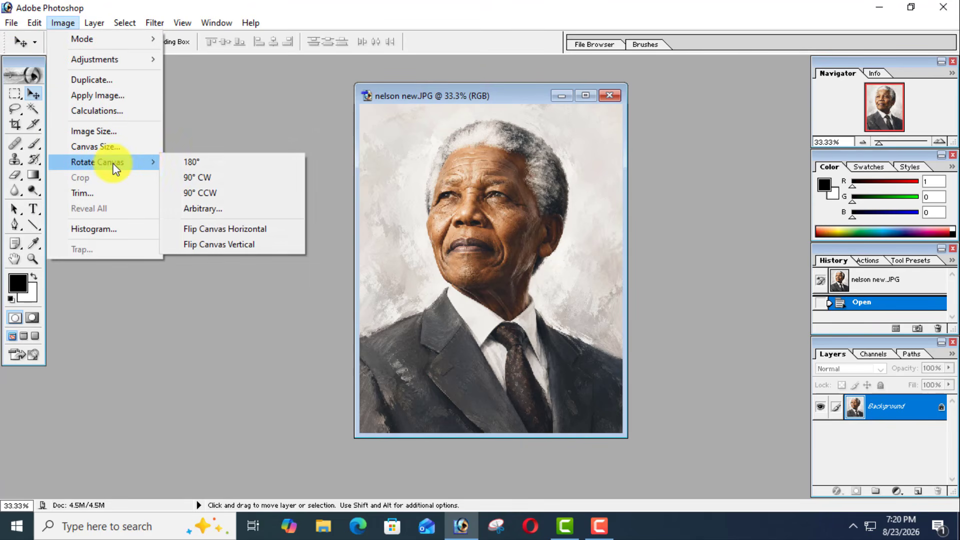
{"action": "left_click", "coordinate": [203, 161]}
{"action": "left_click", "coordinate": [64, 23]}
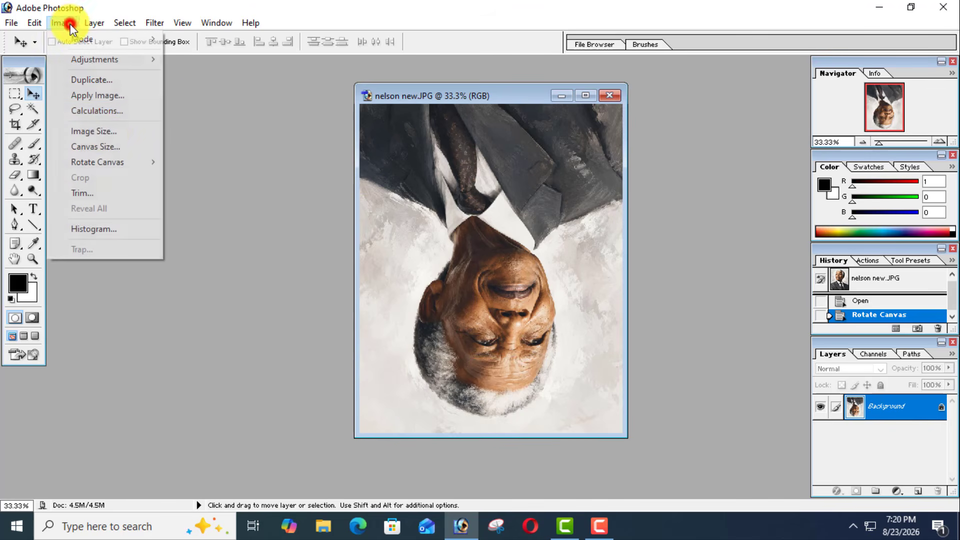
{"action": "mouse_move", "coordinate": [129, 162]}
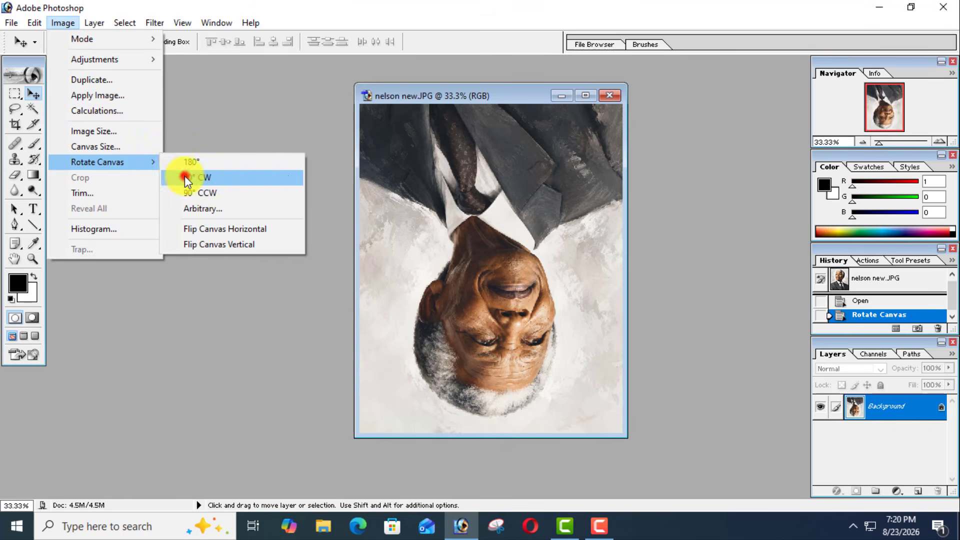
{"action": "left_click", "coordinate": [185, 175]}
{"action": "left_click", "coordinate": [64, 24]}
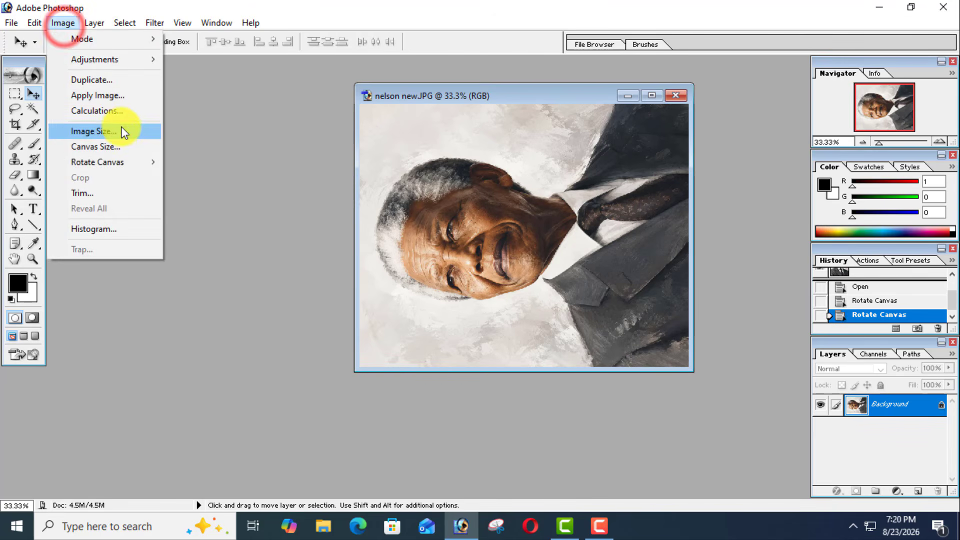
{"action": "mouse_move", "coordinate": [135, 162]}
{"action": "left_click", "coordinate": [200, 177]}
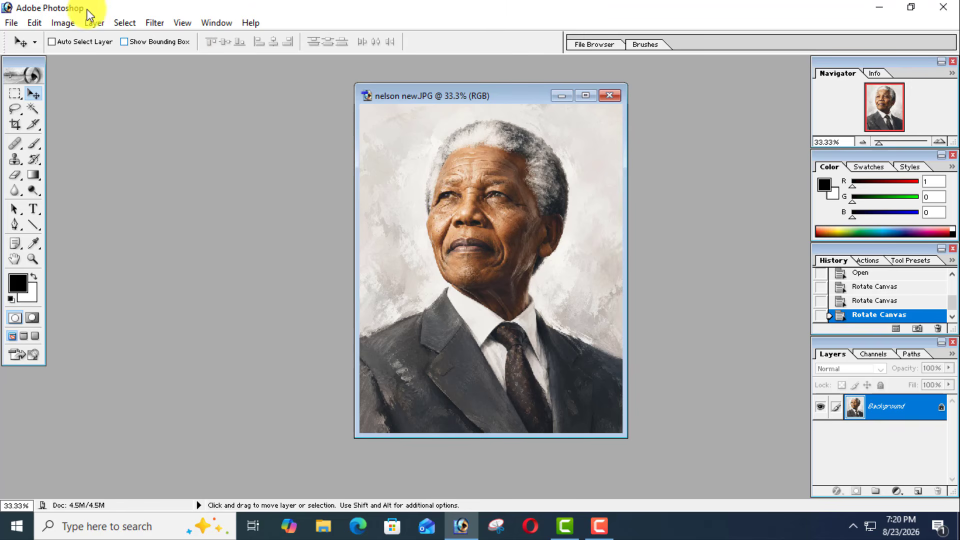
{"action": "left_click", "coordinate": [61, 22]}
{"action": "mouse_move", "coordinate": [119, 164]}
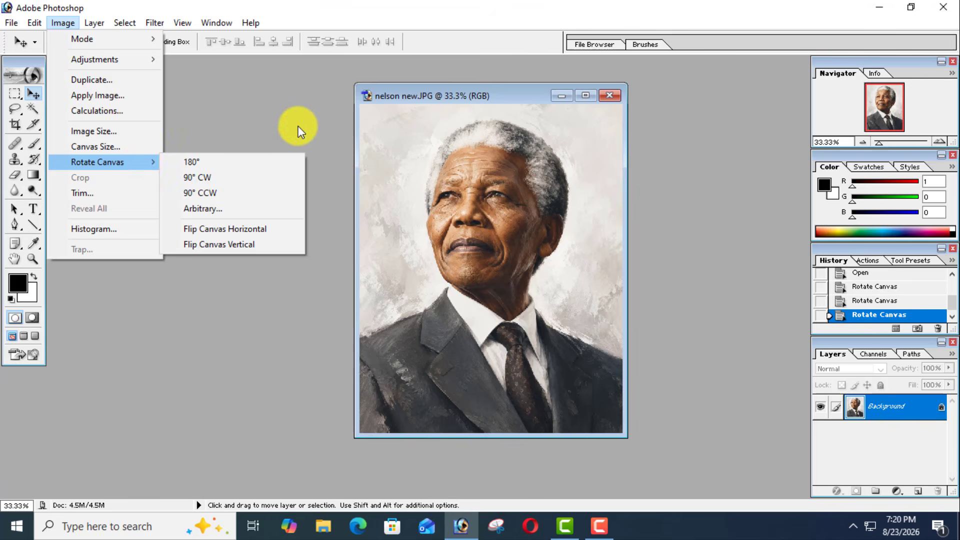
{"action": "left_click", "coordinate": [290, 115]}
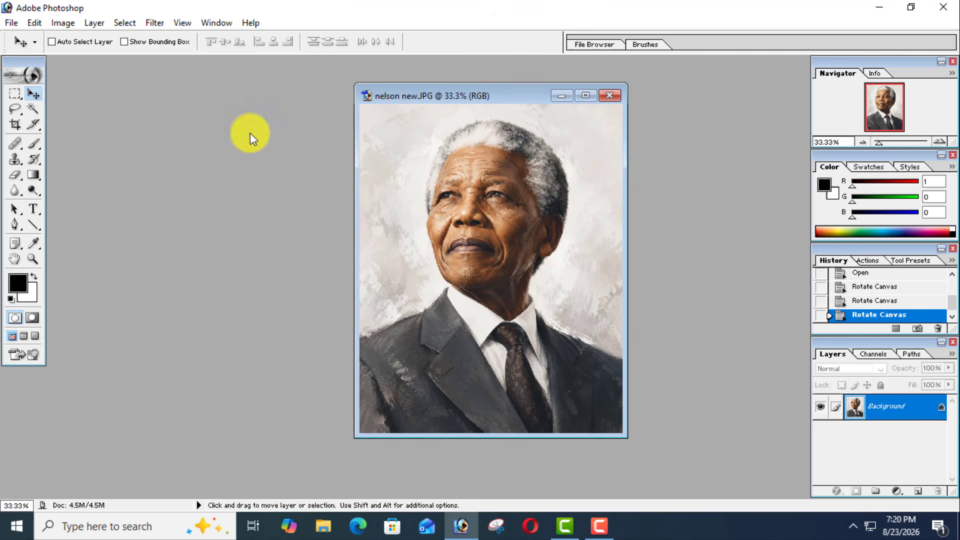
{"action": "left_click", "coordinate": [70, 26]}
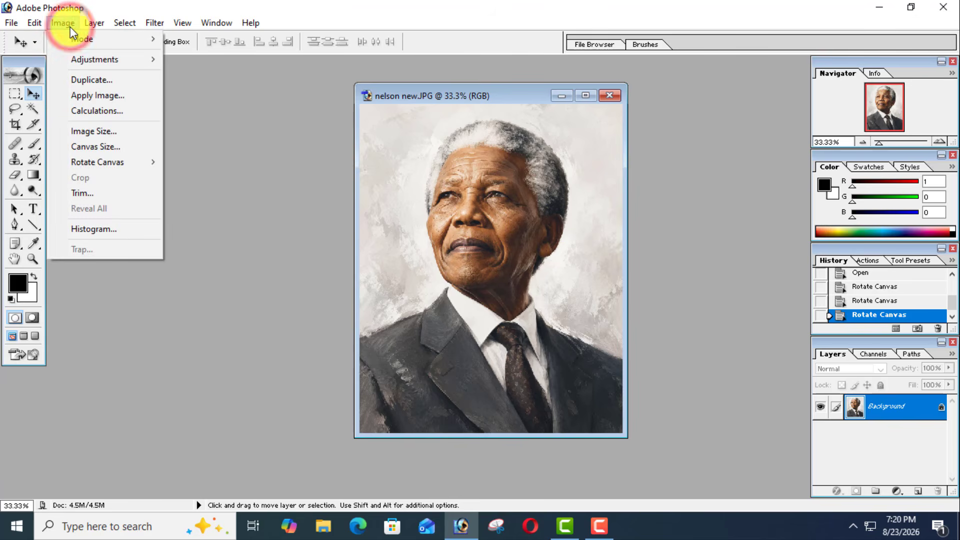
{"action": "mouse_move", "coordinate": [122, 160]}
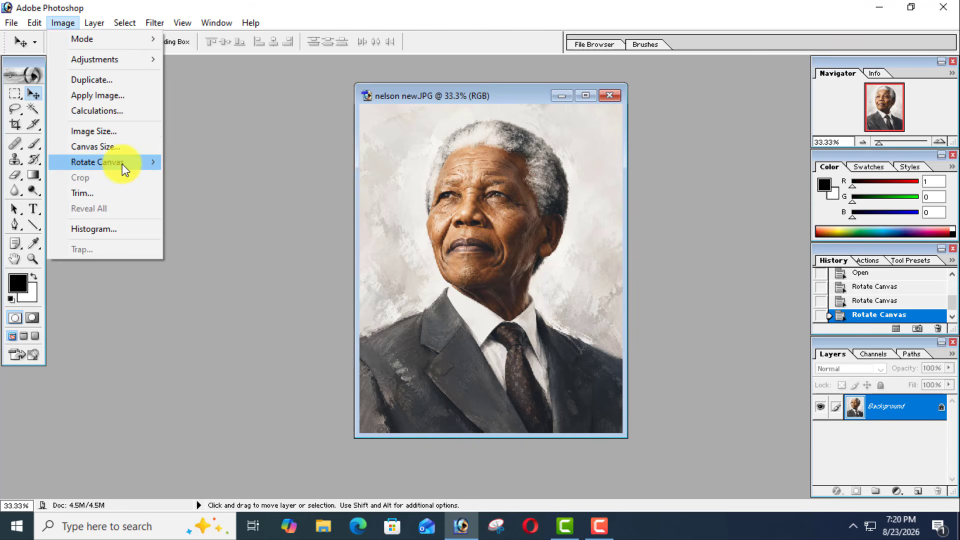
{"action": "left_click", "coordinate": [67, 25]}
- Flip the portrait's canvas vertically and undo the flip
{"action": "left_click", "coordinate": [68, 25]}
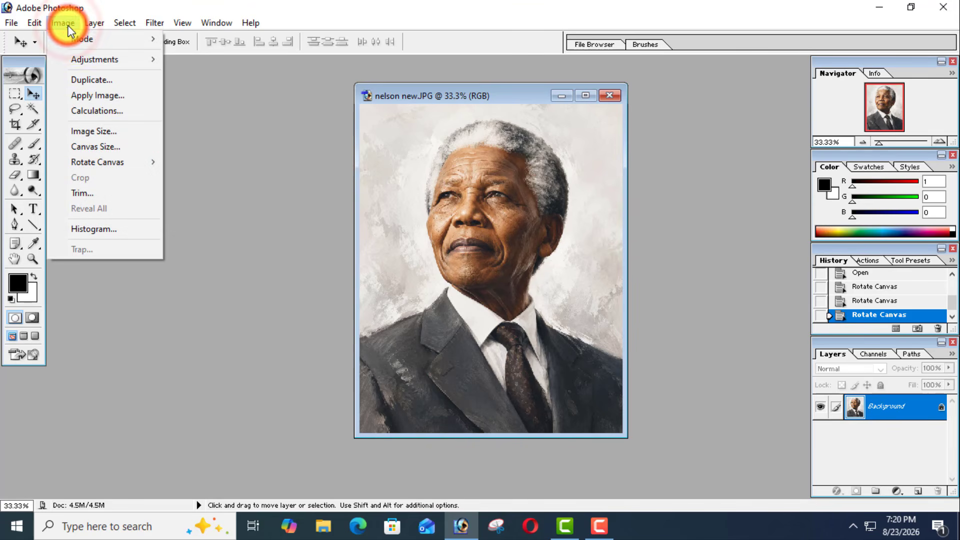
{"action": "mouse_move", "coordinate": [103, 166]}
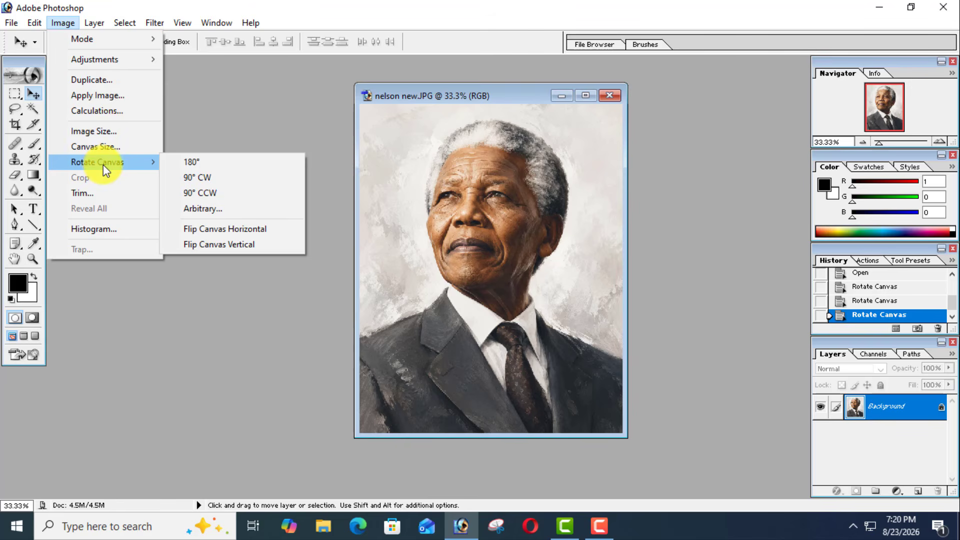
{"action": "left_click", "coordinate": [232, 250]}
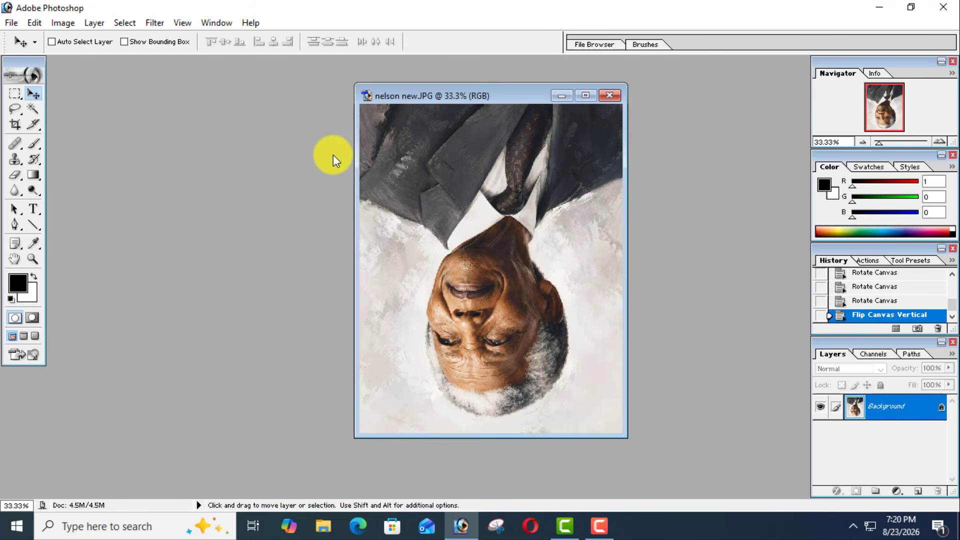
{"action": "key", "text": "ctrl+z"}
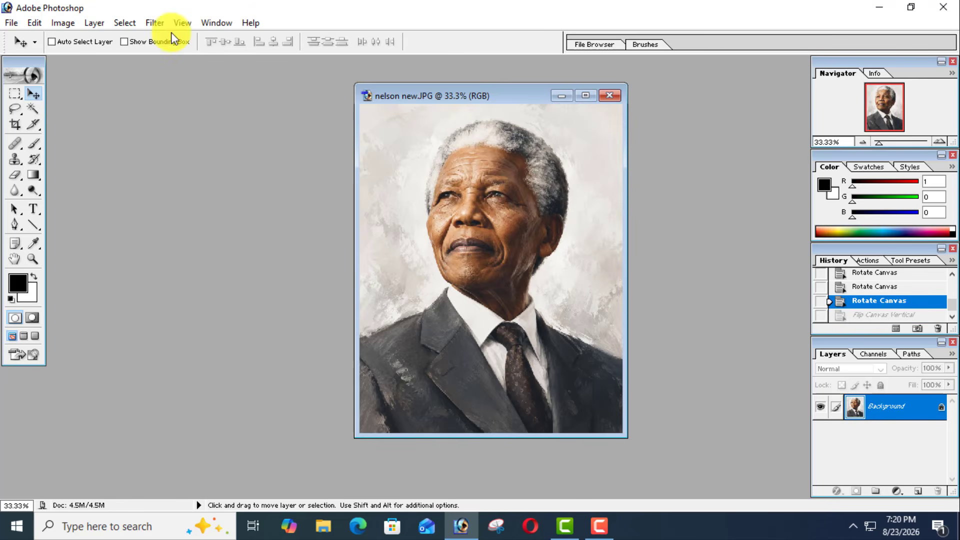
- Flip the portrait's canvas horizontally and duplicate the image as "nelson new copy"
{"action": "left_click", "coordinate": [73, 23]}
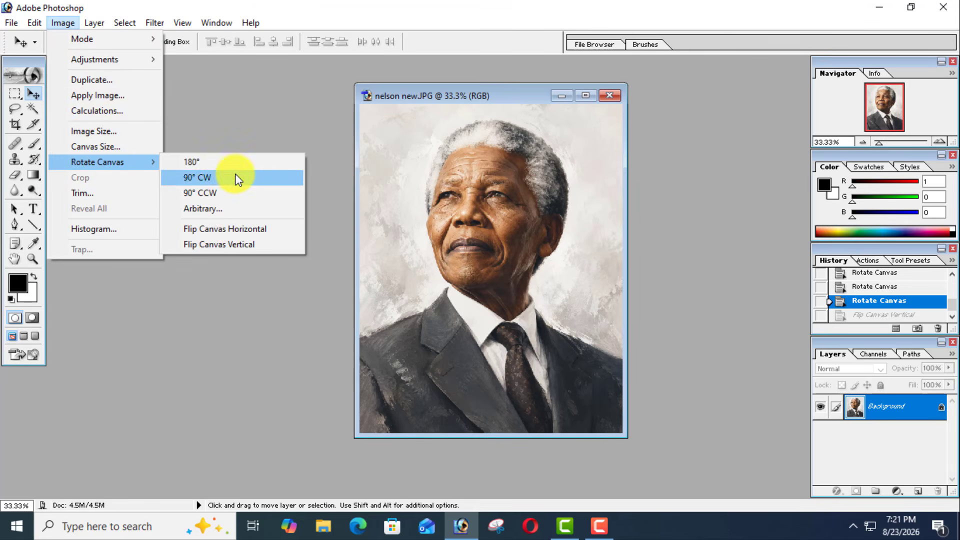
{"action": "left_click", "coordinate": [243, 231]}
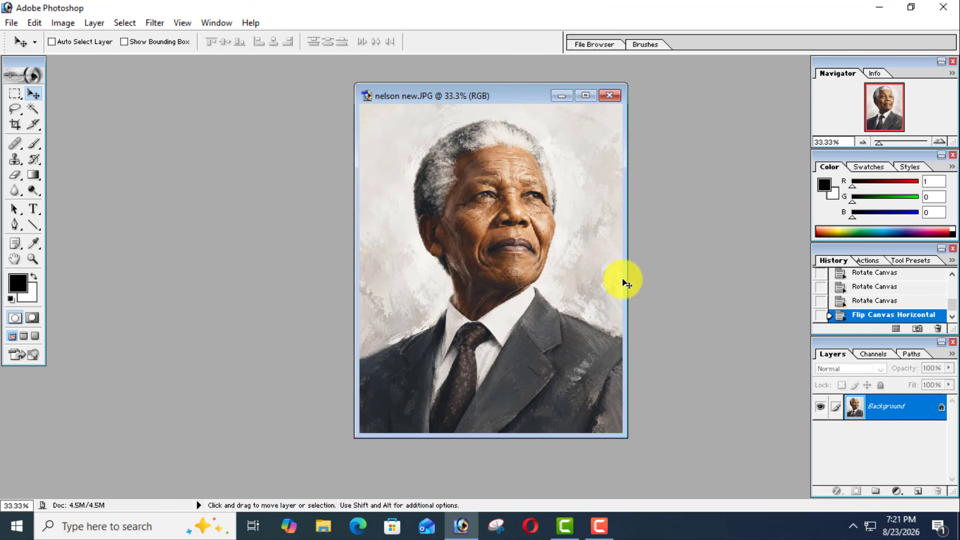
{"action": "right_click", "coordinate": [505, 101]}
{"action": "left_click", "coordinate": [525, 109]}
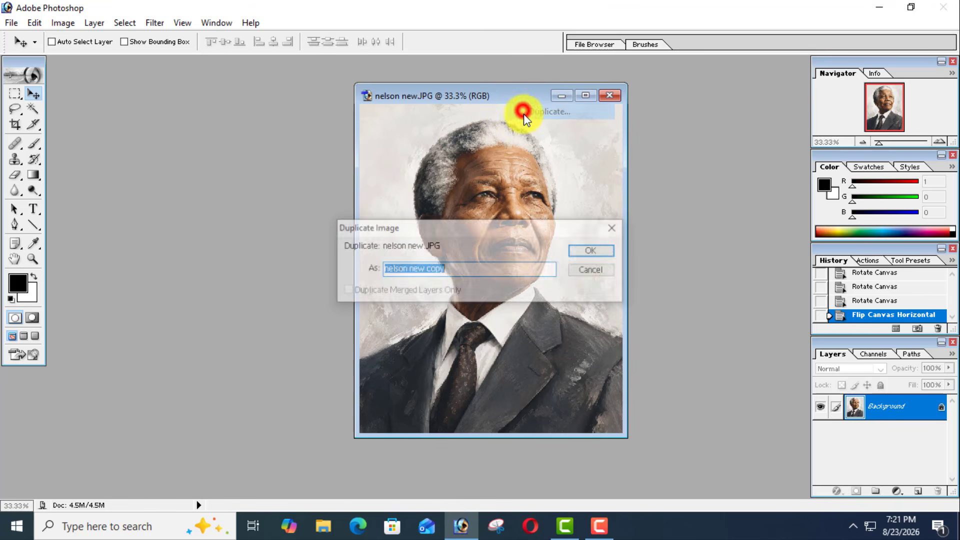
{"action": "left_click", "coordinate": [585, 253]}
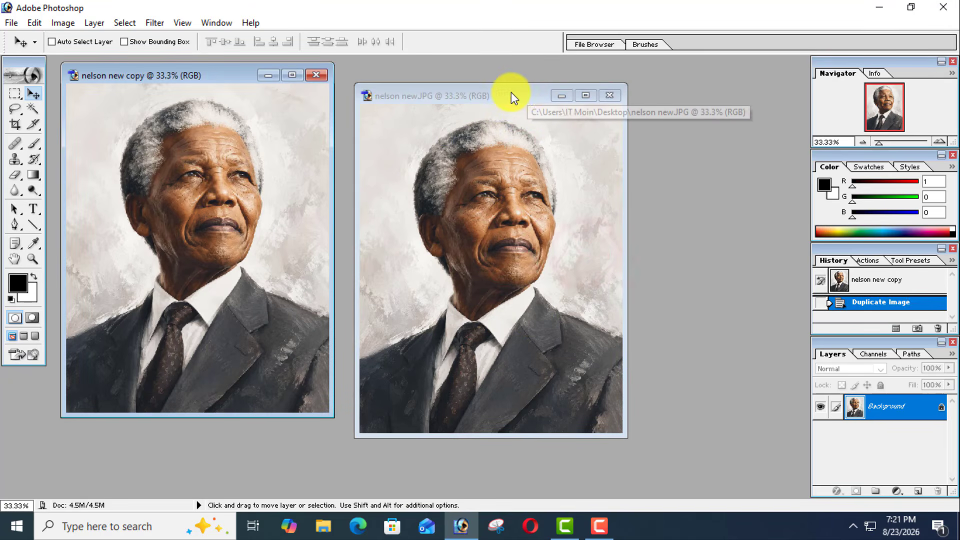
- Arrange the windows side by side at about the same height, with "nelson new copy" to the left of nelson new.JPG
{"action": "left_click", "coordinate": [511, 92]}
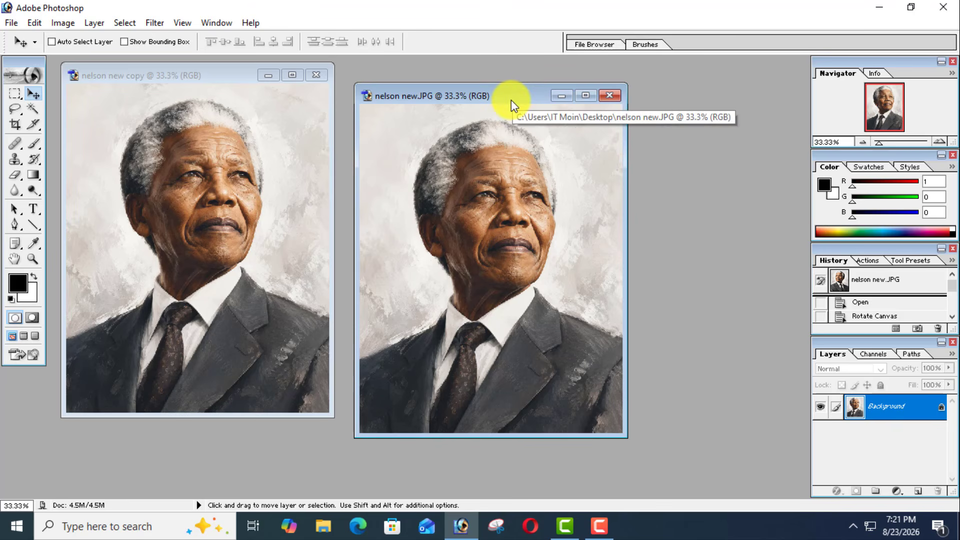
{"action": "left_click_drag", "start_coordinate": [511, 97], "coordinate": [631, 96]}
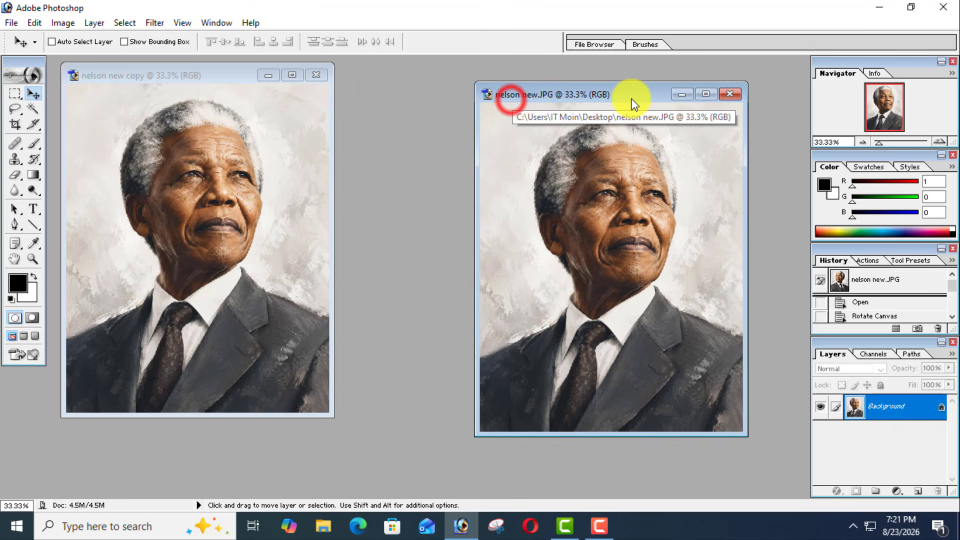
{"action": "left_click", "coordinate": [195, 74]}
{"action": "left_click_drag", "start_coordinate": [206, 73], "coordinate": [204, 102]}
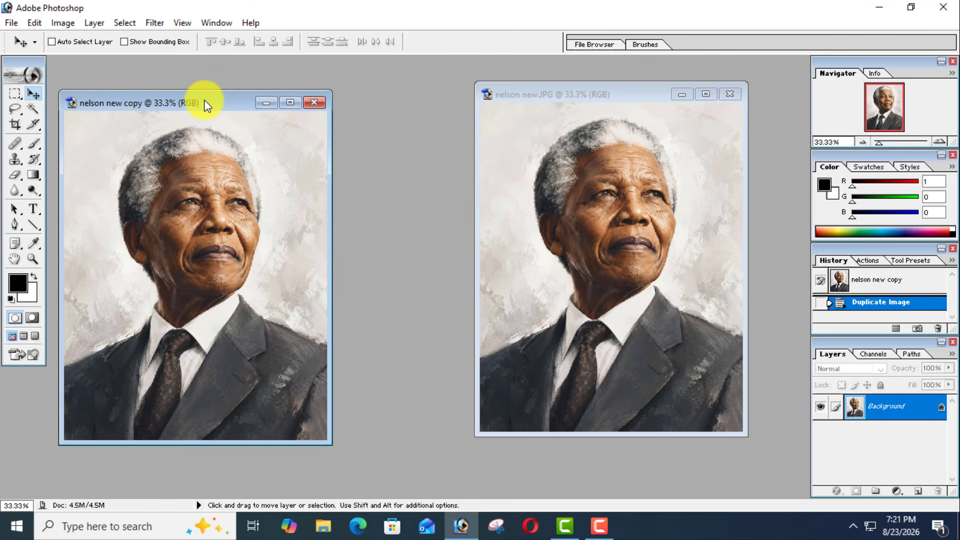
{"action": "left_click", "coordinate": [625, 99]}
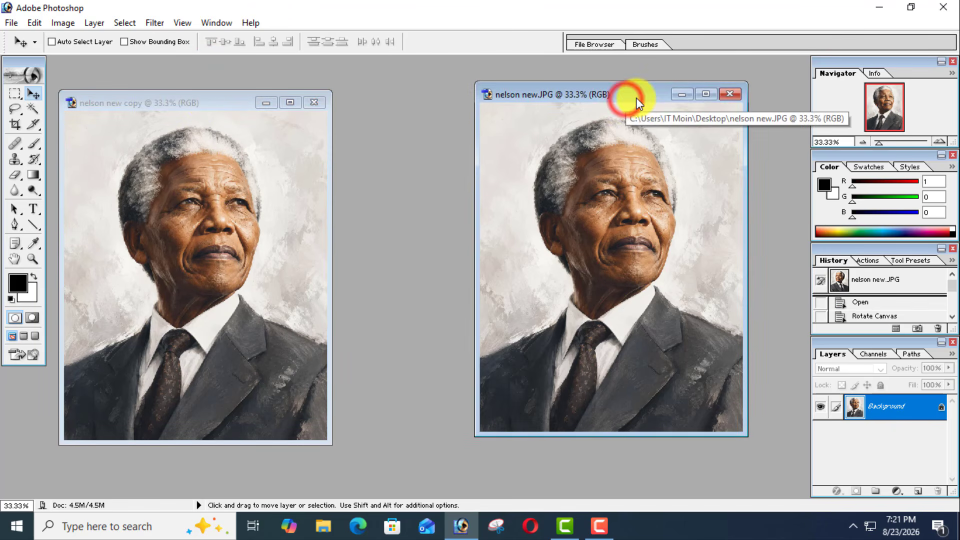
{"action": "mouse_move", "coordinate": [636, 98]}
{"action": "left_mouse_down"}
{"action": "mouse_move", "coordinate": [632, 110]}
{"action": "mouse_move", "coordinate": [621, 107]}
{"action": "left_mouse_up"}
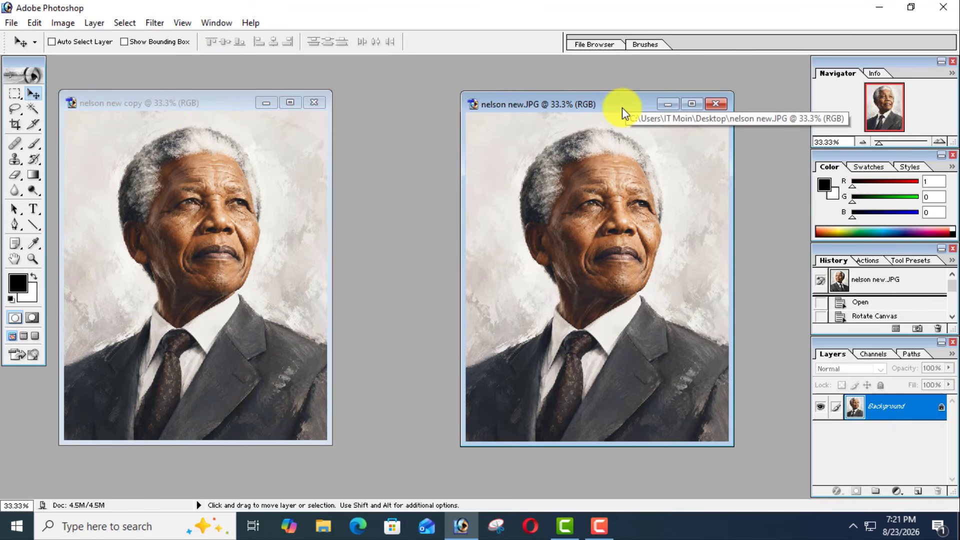